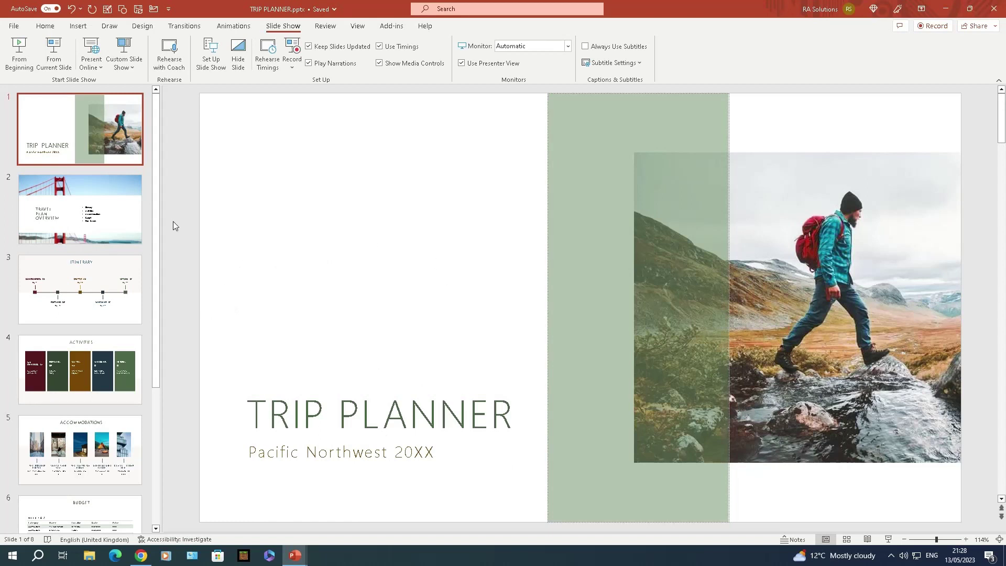
# Step: Step down through the opening slides to Itinerary, then return to the title slide
pyautogui.moveTo(155, 196); pyautogui.dragTo(156, 174)
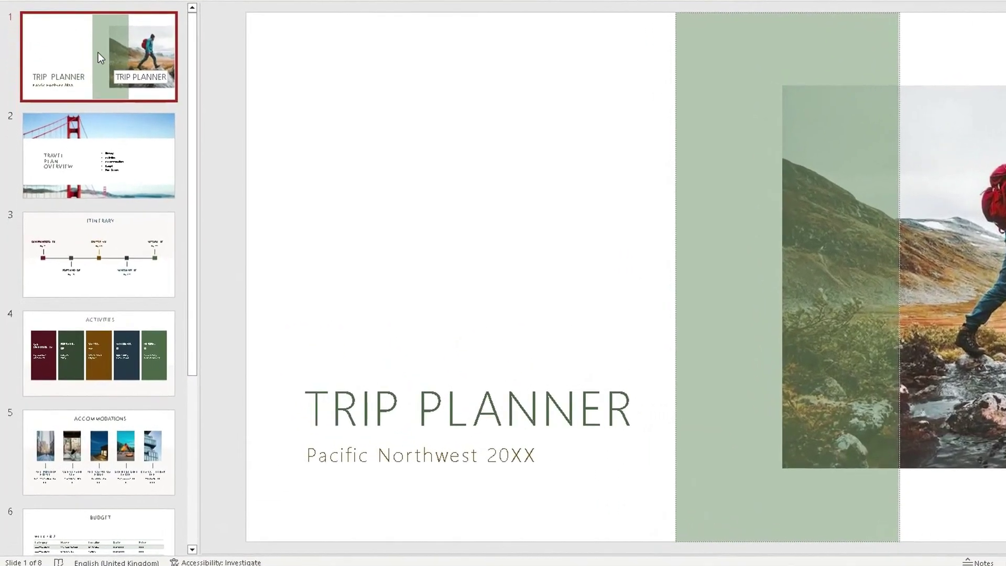
pyautogui.press('Down')
pyautogui.press('Down')
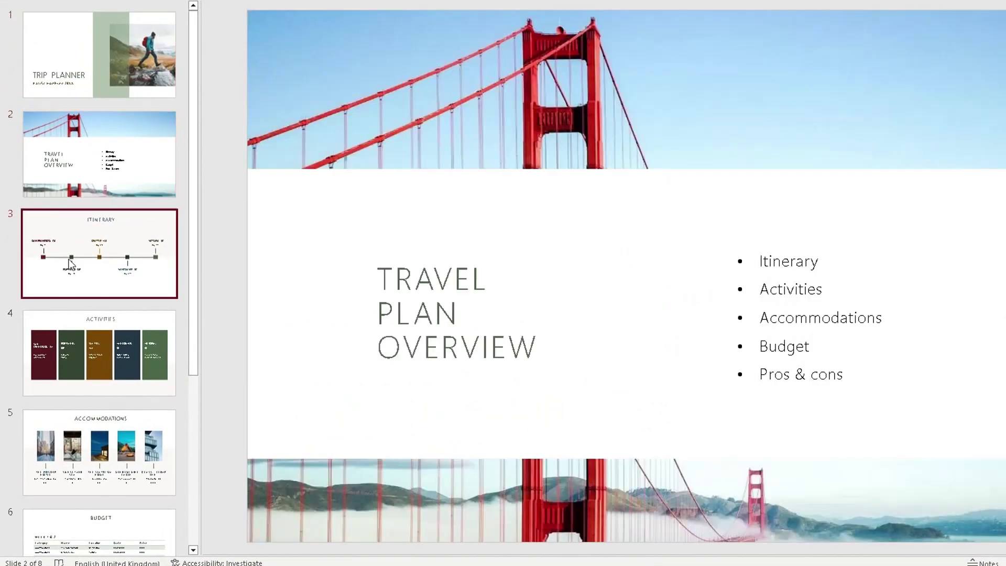
pyautogui.click(191, 153)
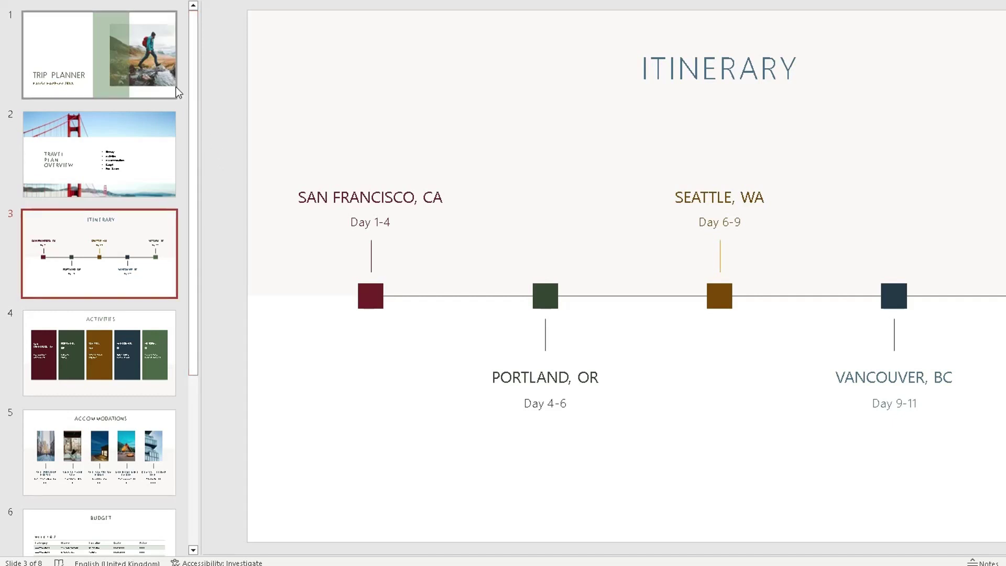
pyautogui.click(143, 58)
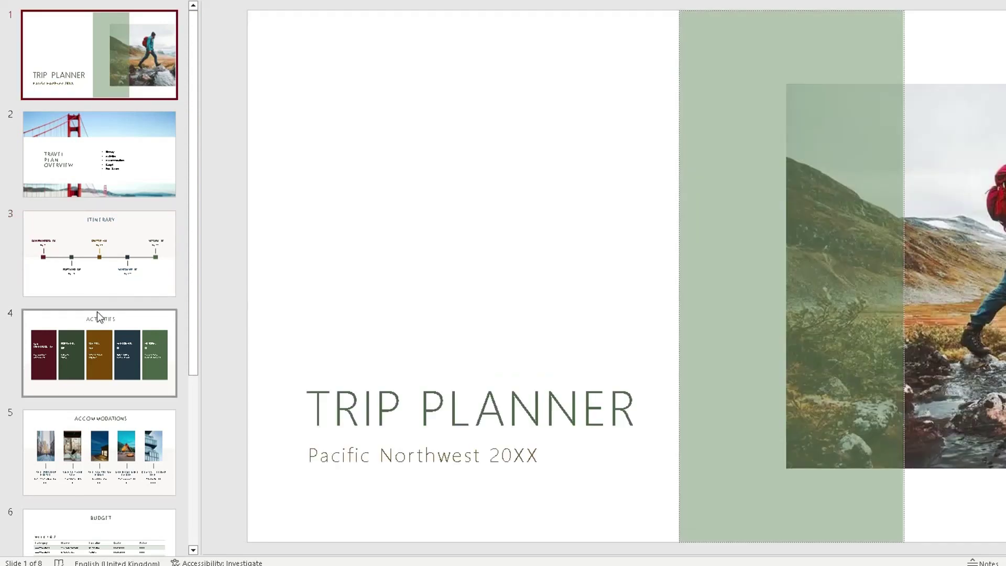
# Step: Review the Activities, Accommodations, Budget, Mood Board and Pros & Cons slides
pyautogui.click(126, 312)
pyautogui.moveTo(193, 306); pyautogui.dragTo(191, 482)
pyautogui.click(110, 175)
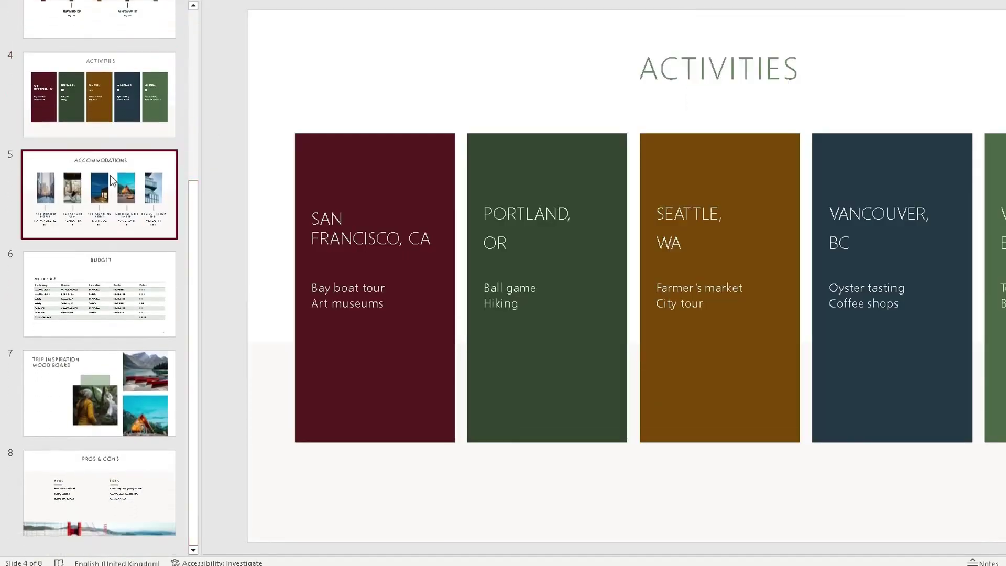
pyautogui.click(81, 286)
pyautogui.click(87, 393)
pyautogui.click(90, 496)
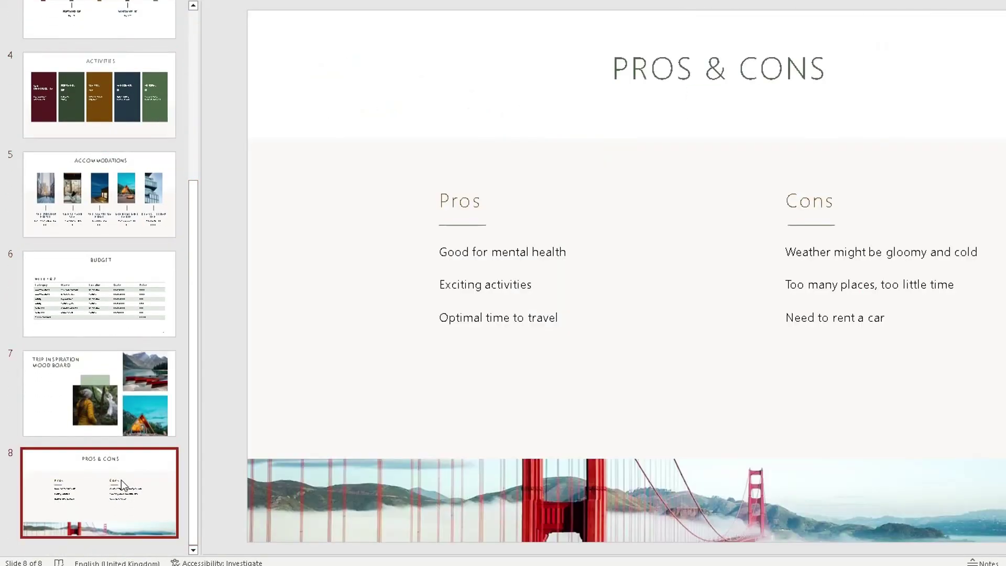
# Step: Revisit the title, Travel Plan Overview and Itinerary slides, ending on Activities
pyautogui.moveTo(187, 369); pyautogui.dragTo(193, 117)
pyautogui.click(118, 62)
pyautogui.click(97, 124)
pyautogui.click(78, 256)
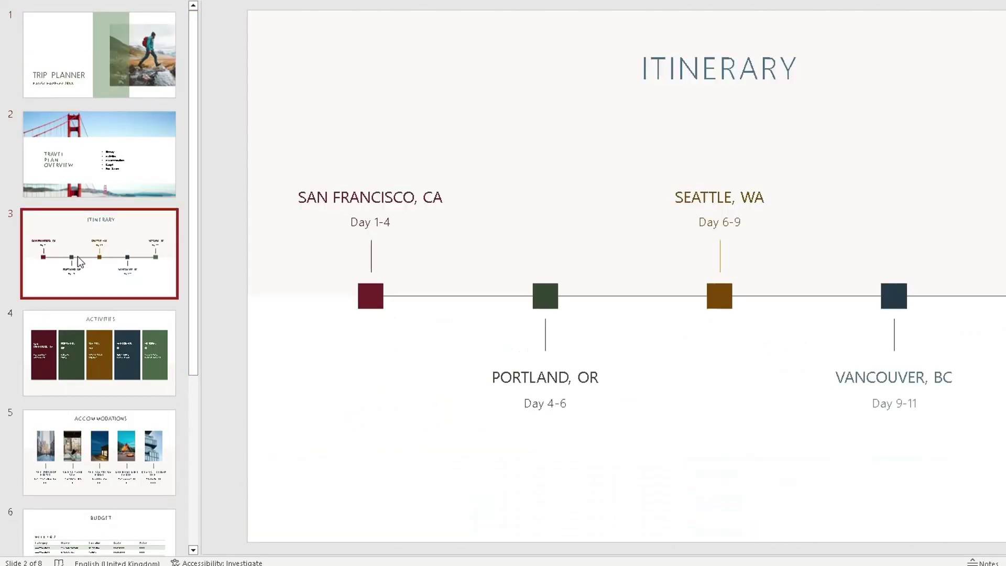
pyautogui.click(106, 60)
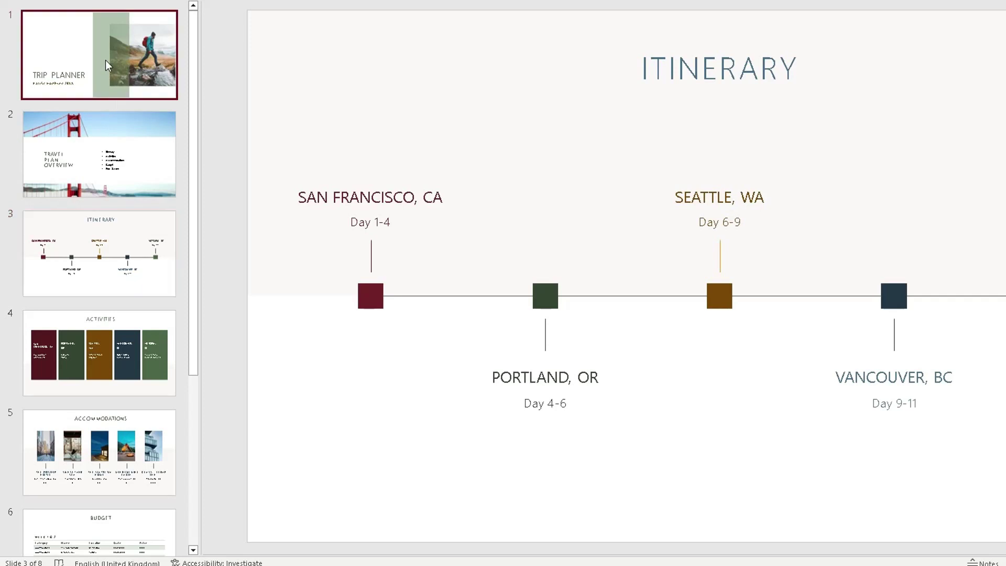
pyautogui.click(93, 386)
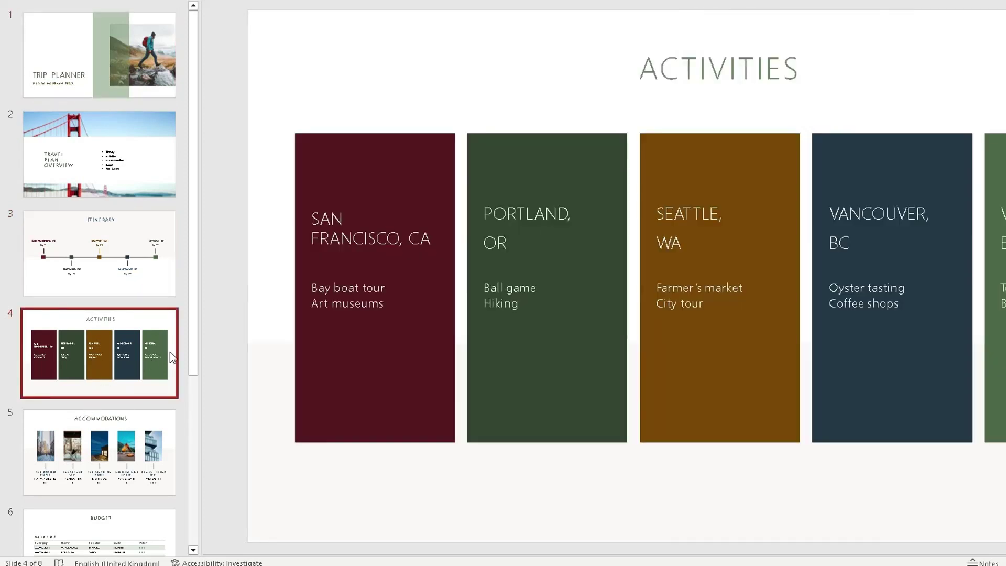
pyautogui.moveTo(193, 337)
pyautogui.mouseDown()
pyautogui.moveTo(197, 372)
pyautogui.moveTo(197, 325)
pyautogui.mouseUp()
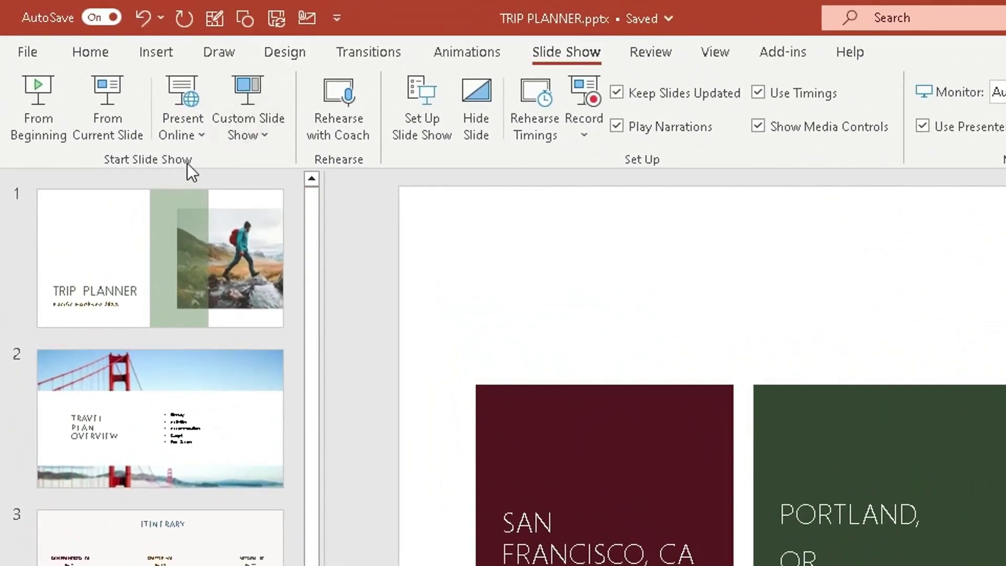
# Step: Open the Custom Shows dialog from the Slide Show tab's Custom Slide Show menu
pyautogui.click(262, 136)
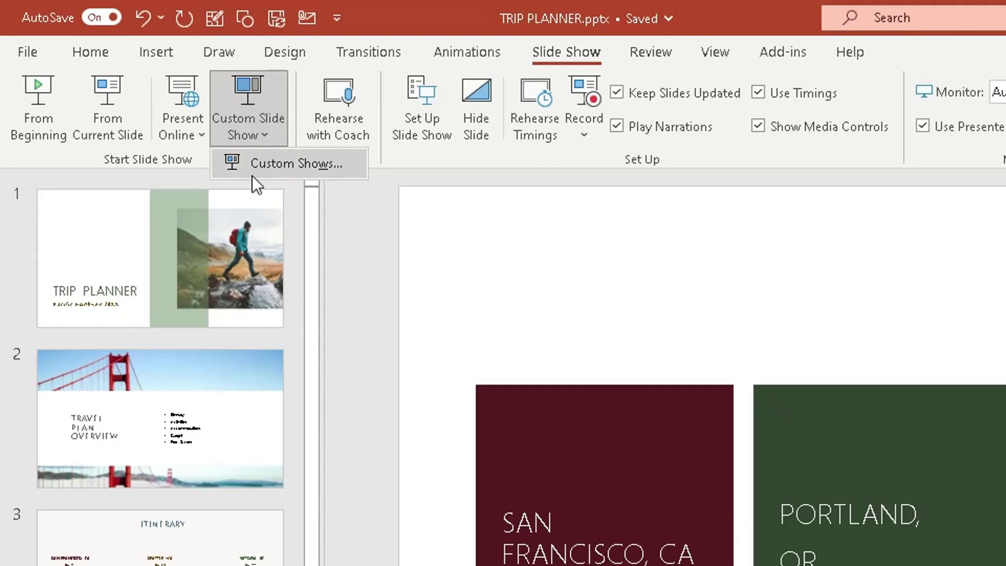
pyautogui.click(279, 171)
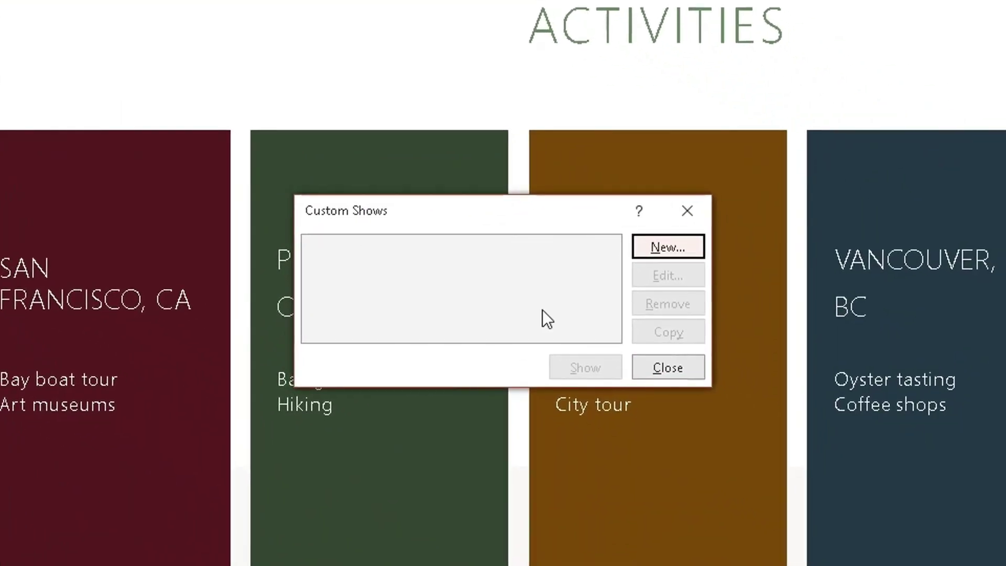
# Step: Start a new custom show and name it 'Audience 1'
pyautogui.click(669, 246)
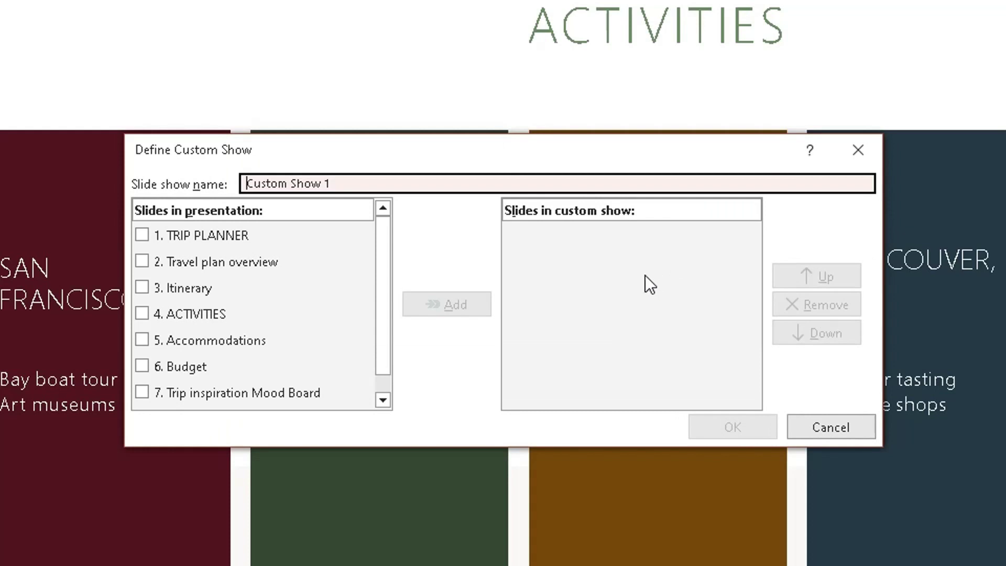
pyautogui.doubleClick(349, 184)
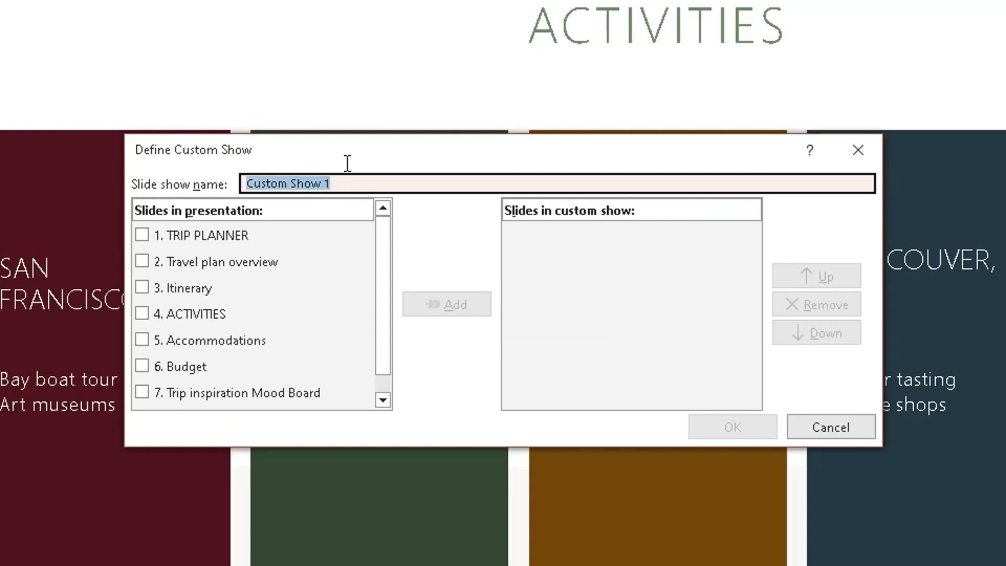
pyautogui.write('Audience 1')
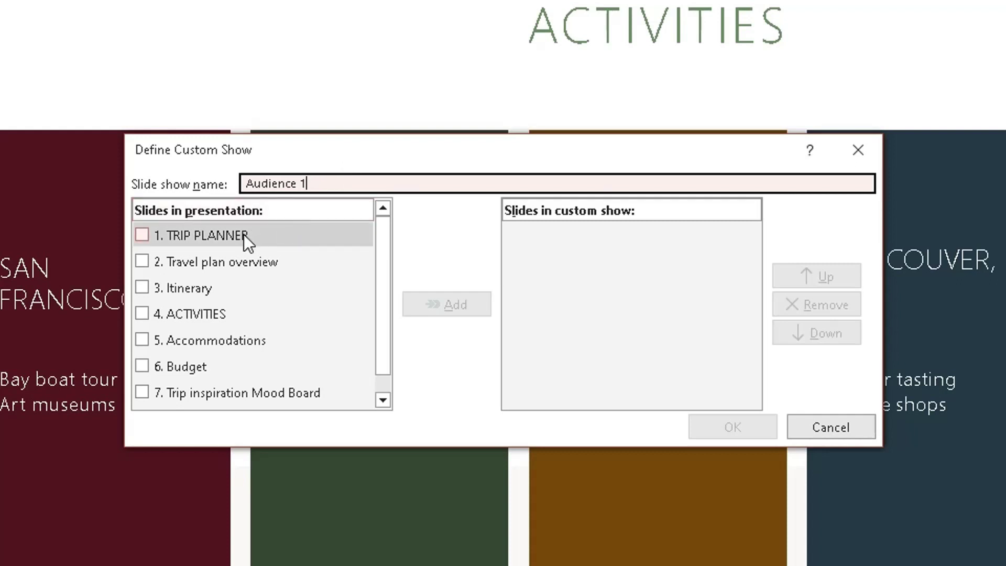
# Step: Add slides 1–3 (TRIP PLANNER, Travel plan overview, Itinerary) to the show and save it
pyautogui.click(142, 235)
pyautogui.click(142, 261)
pyautogui.click(141, 287)
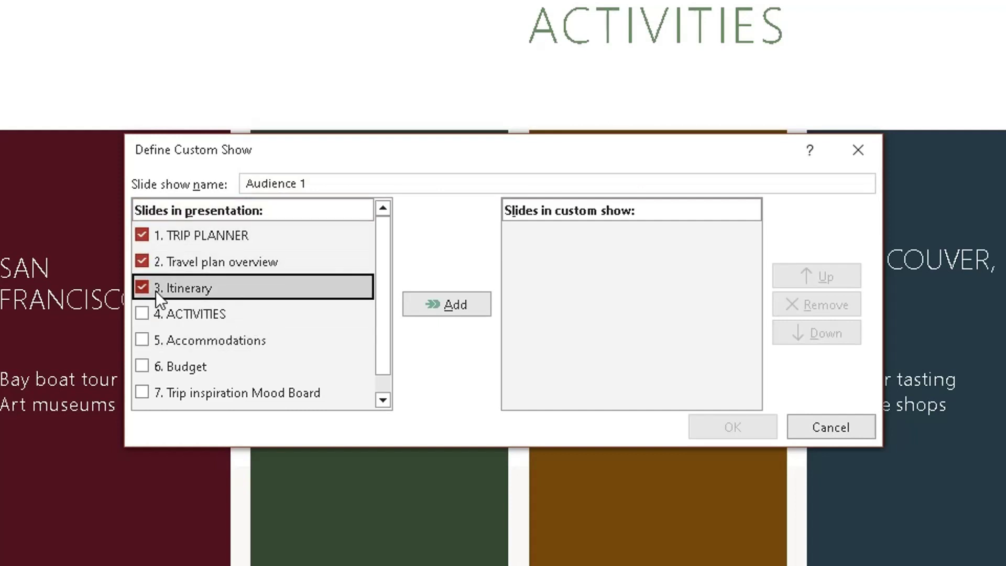
pyautogui.click(439, 306)
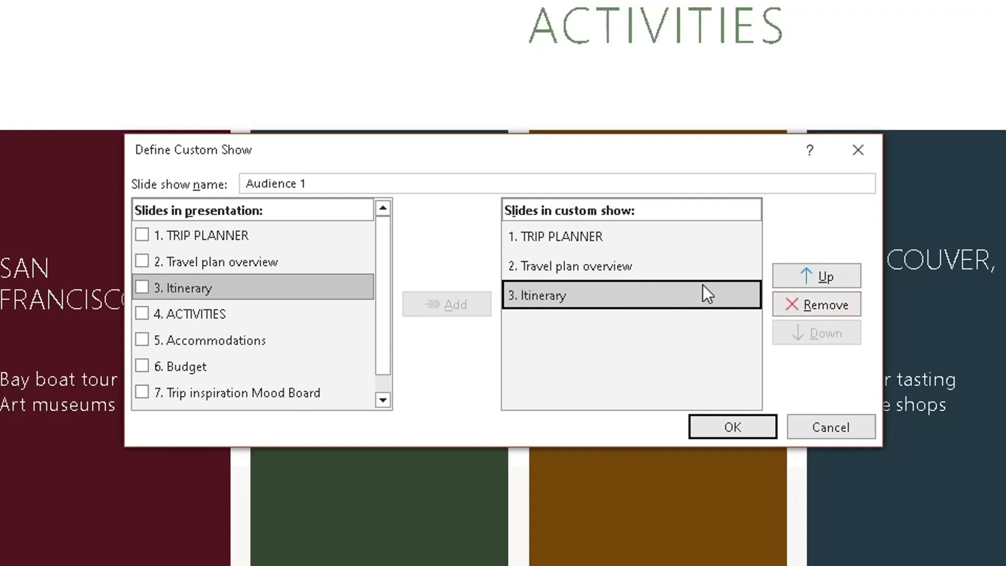
pyautogui.click(718, 433)
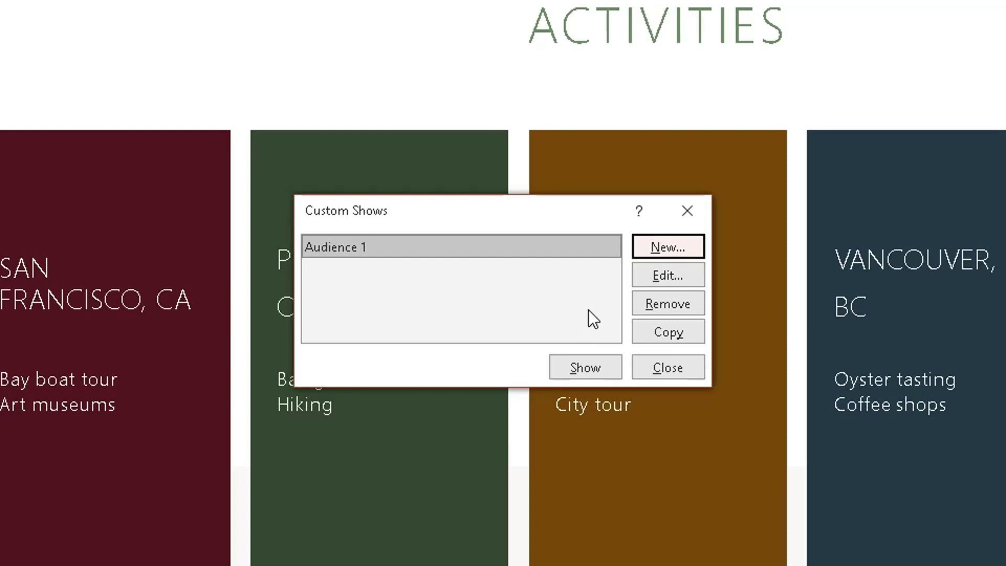
# Step: Start a second custom show and name it 'Audience 2'
pyautogui.click(652, 247)
pyautogui.click(369, 183)
pyautogui.doubleClick(369, 183)
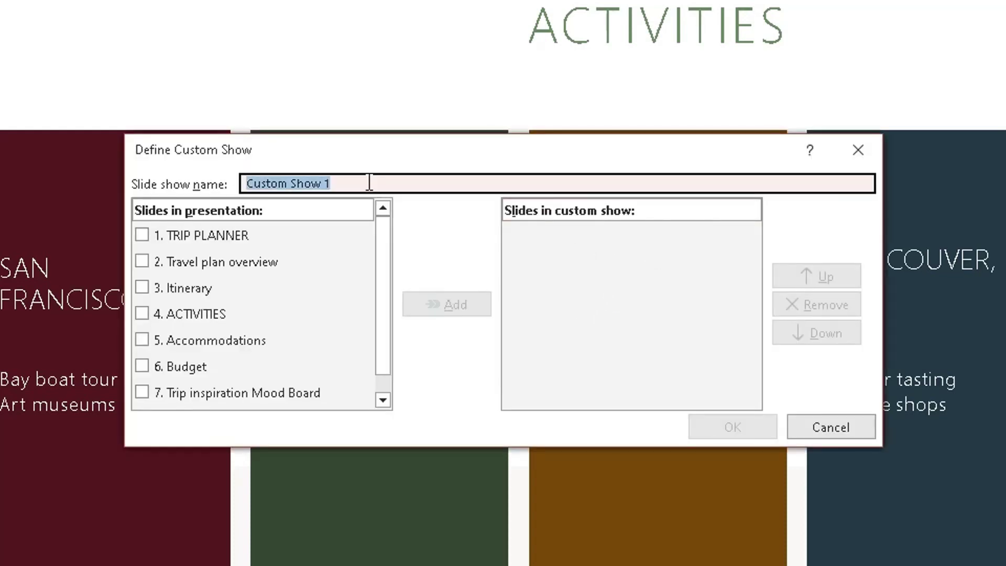
pyautogui.write('Audience 2')
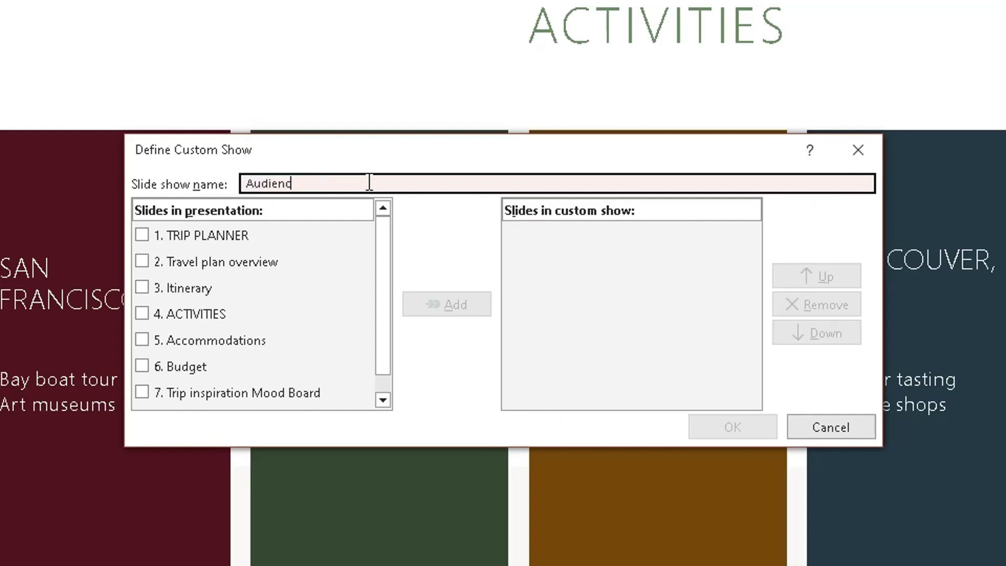
# Step: Add slides 1 and 4–8, from TRIP PLANNER to PROS & Cons, to the show
pyautogui.click(142, 235)
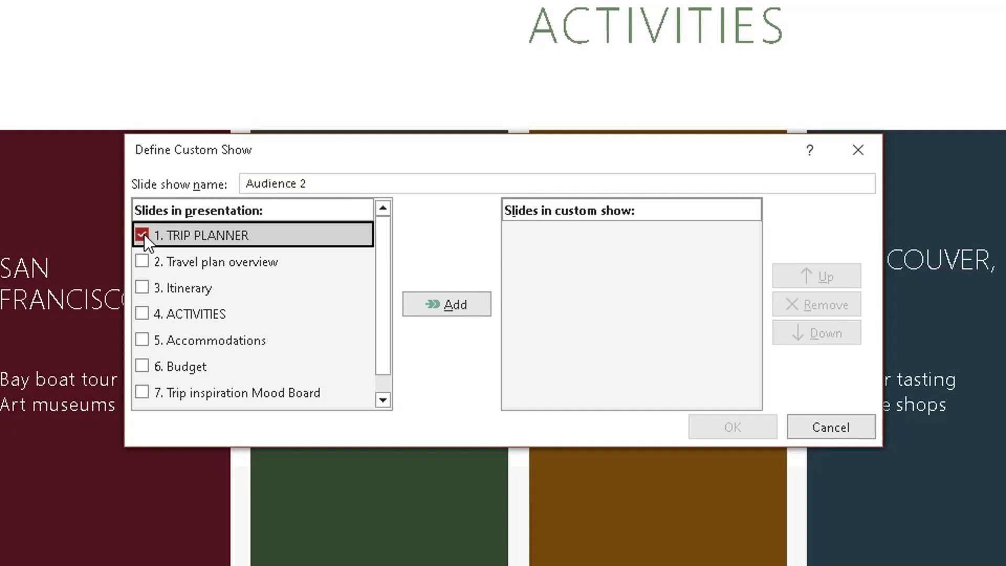
pyautogui.click(137, 313)
pyautogui.click(136, 339)
pyautogui.click(135, 363)
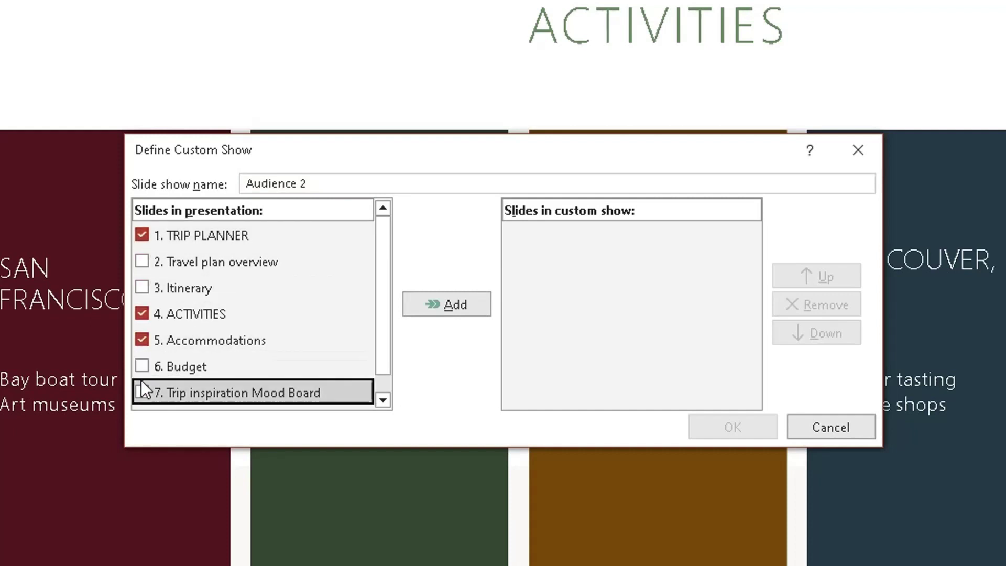
pyautogui.click(143, 388)
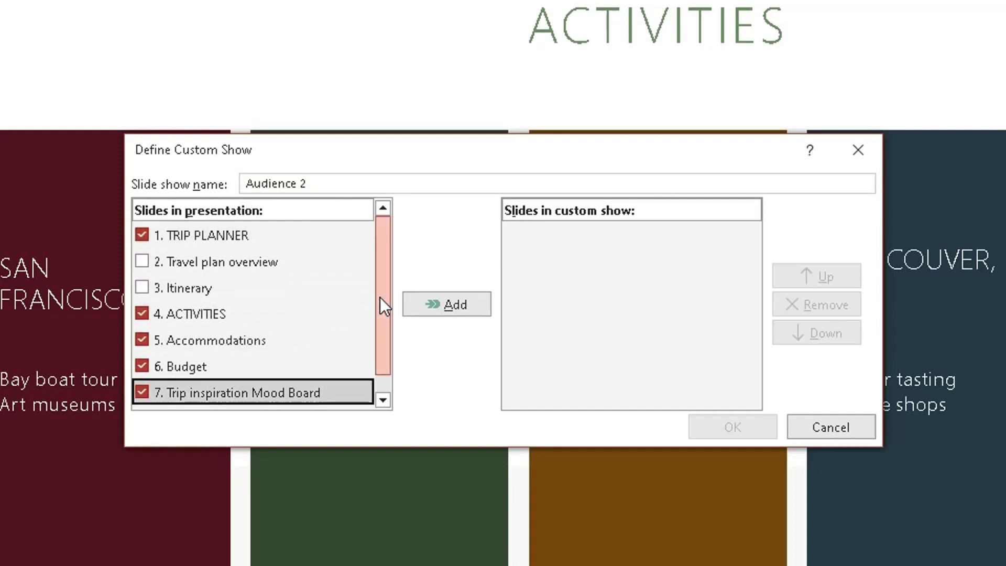
pyautogui.scroll(-1, 381, 301)
pyautogui.click(135, 398)
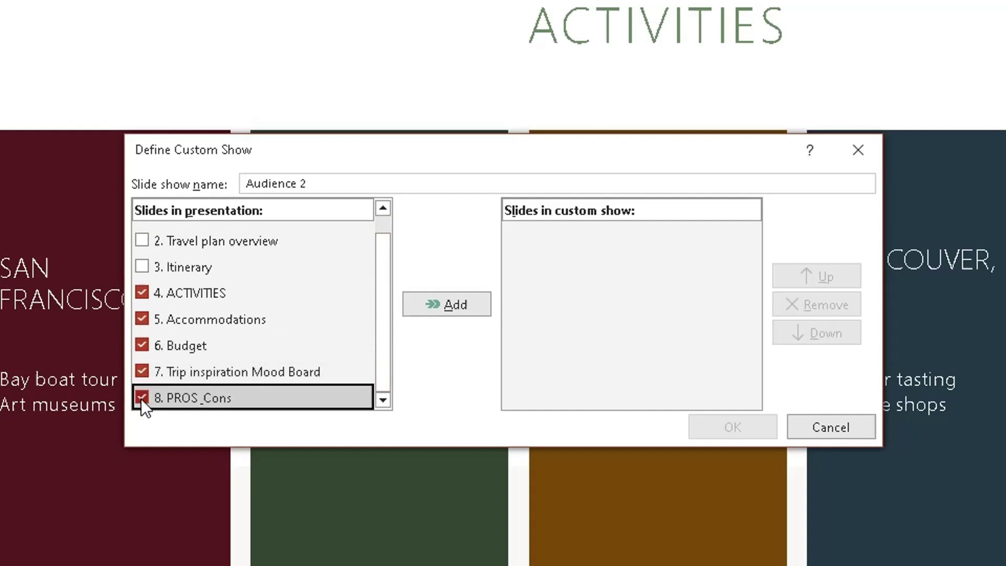
pyautogui.click(439, 309)
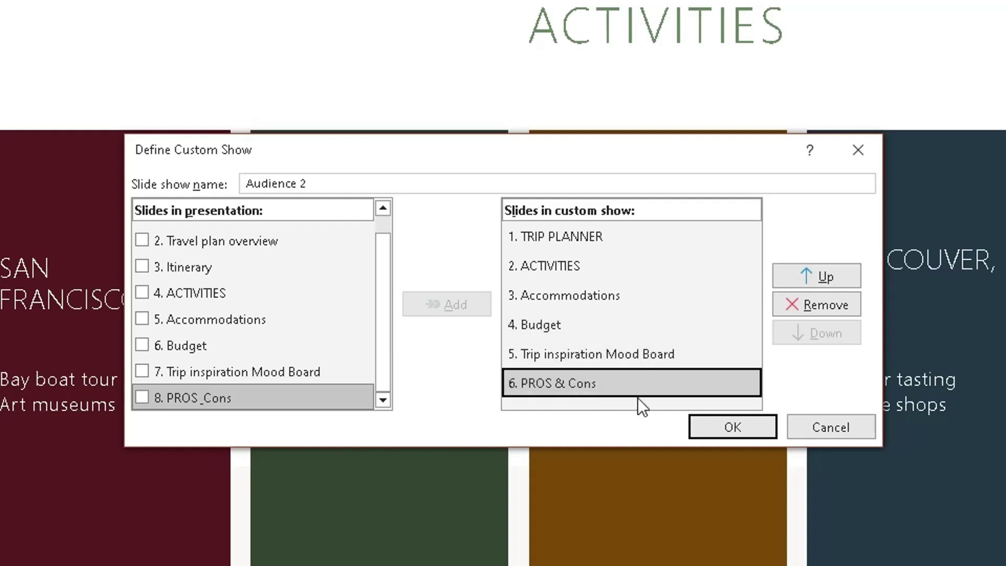
# Step: Move PROS & Cons up two places to fourth position and save Audience 2
pyautogui.click(790, 282)
pyautogui.click(790, 281)
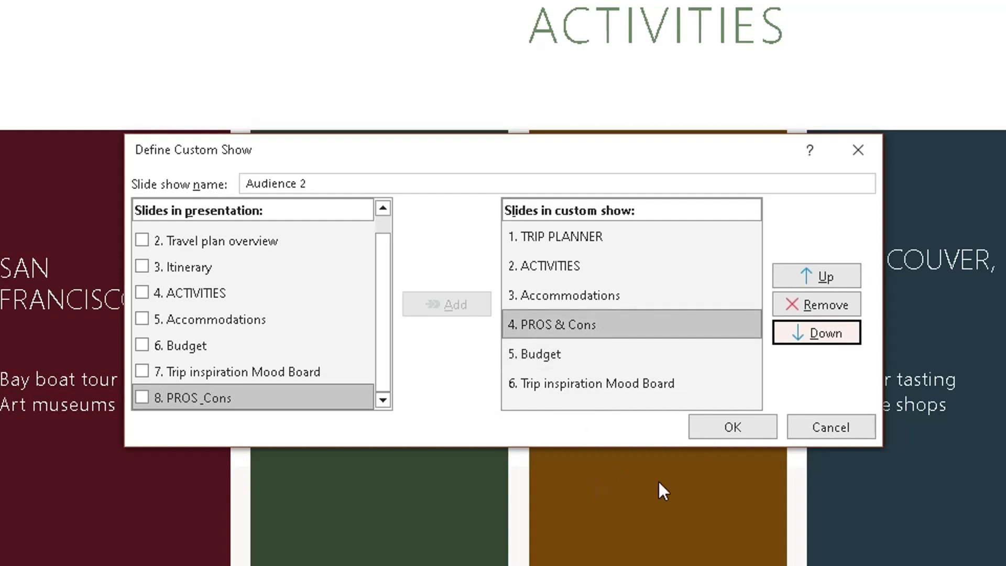
pyautogui.click(721, 432)
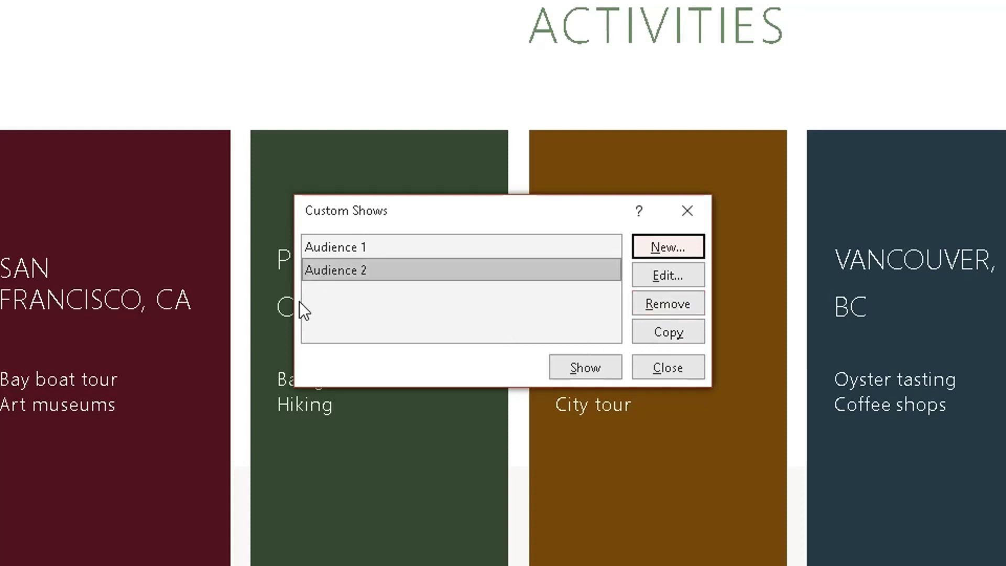
# Step: Select Audience 1 in the Custom Shows list and close the dialog
pyautogui.click(365, 250)
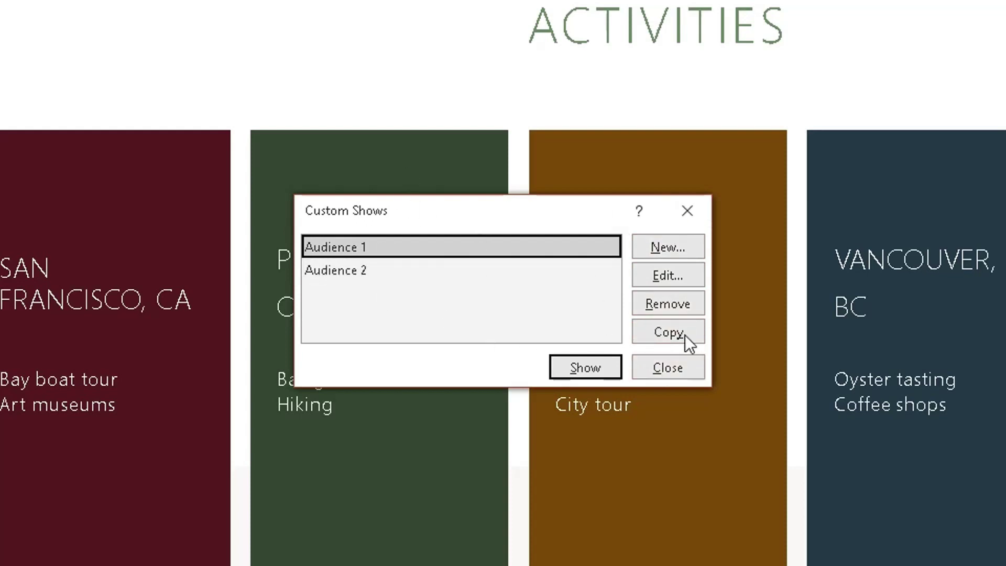
pyautogui.click(662, 376)
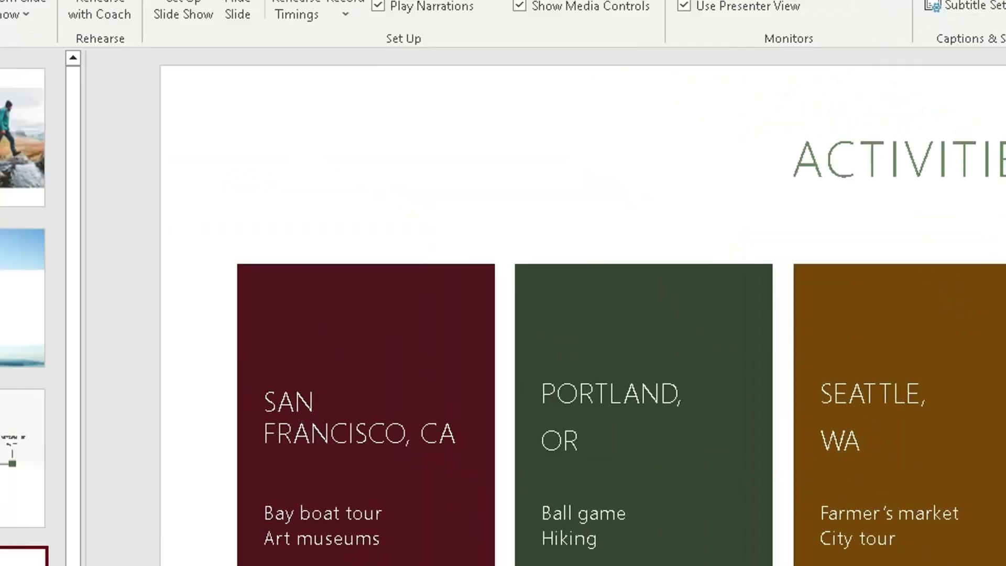